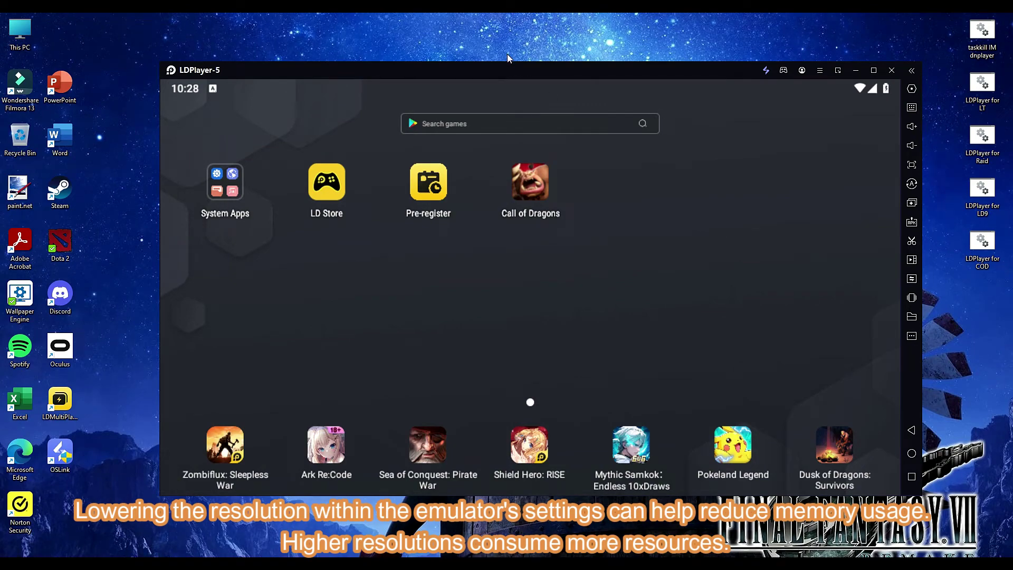
Open LDPlayer's Advanced settings and allocate 2 CPU cores, leaving RAM at 2048M.
{"action": "left_click", "coordinate": [820, 72]}
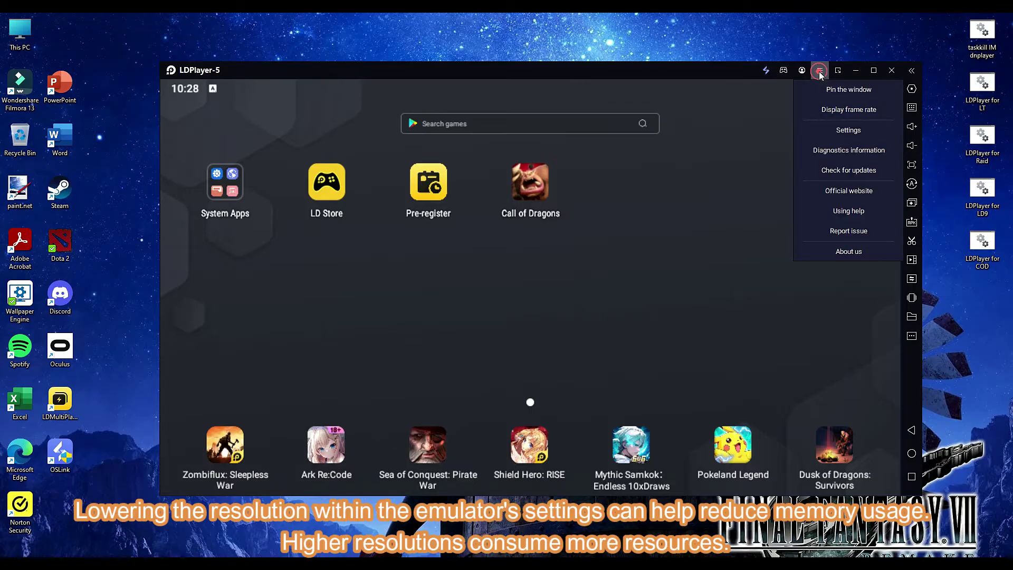
{"action": "left_click", "coordinate": [840, 131]}
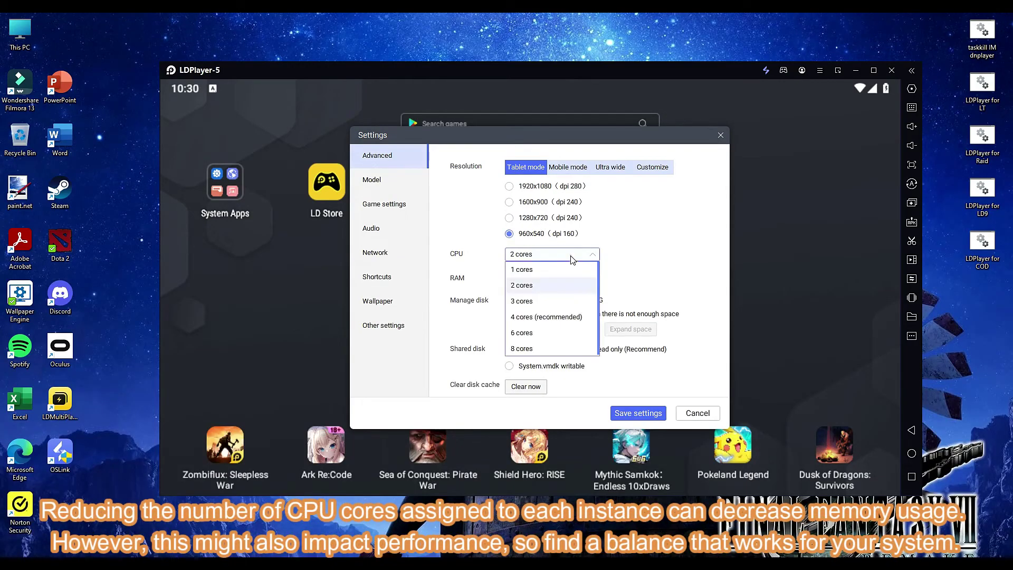
{"action": "left_click", "coordinate": [522, 286]}
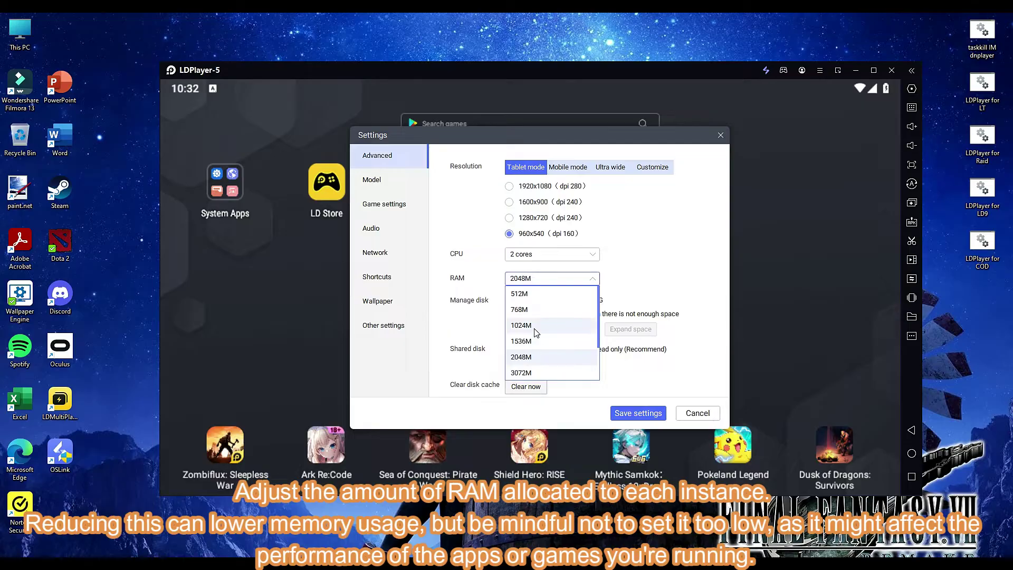
{"action": "left_click", "coordinate": [532, 357]}
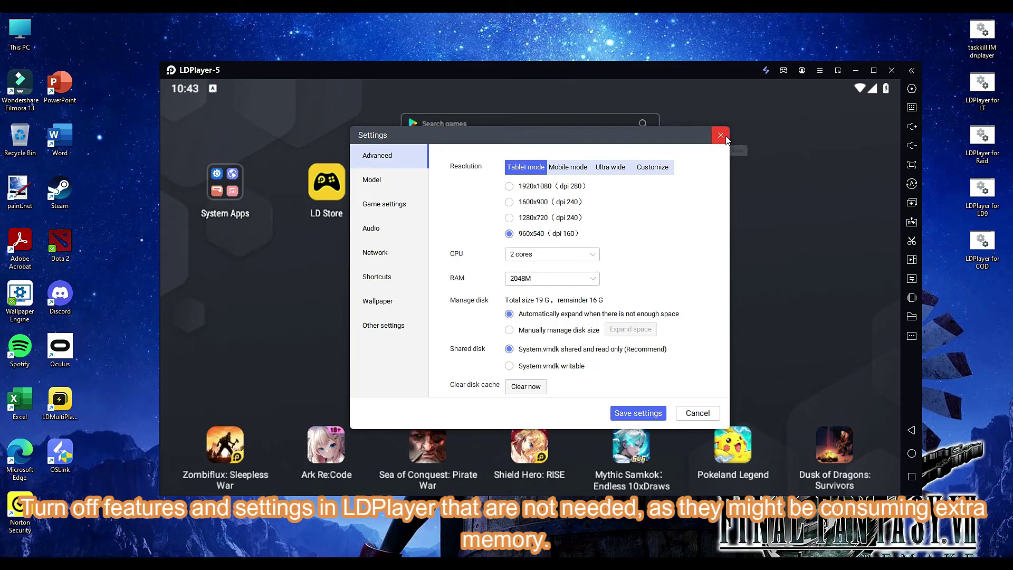
Close the emulator settings and bring up the full list of 13 Android apps.
{"action": "left_click", "coordinate": [720, 135]}
{"action": "left_click", "coordinate": [228, 185]}
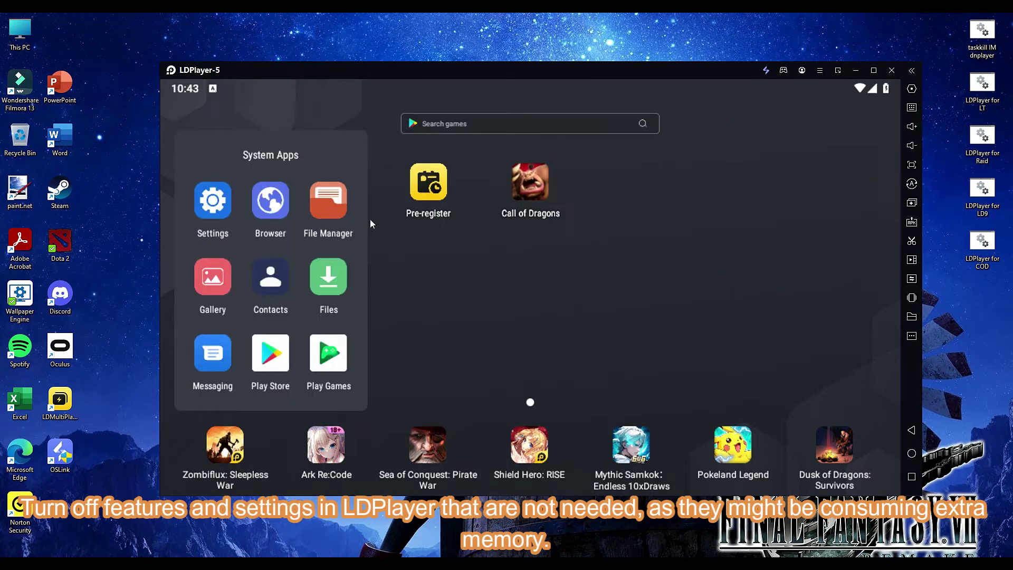
{"action": "left_click", "coordinate": [219, 199]}
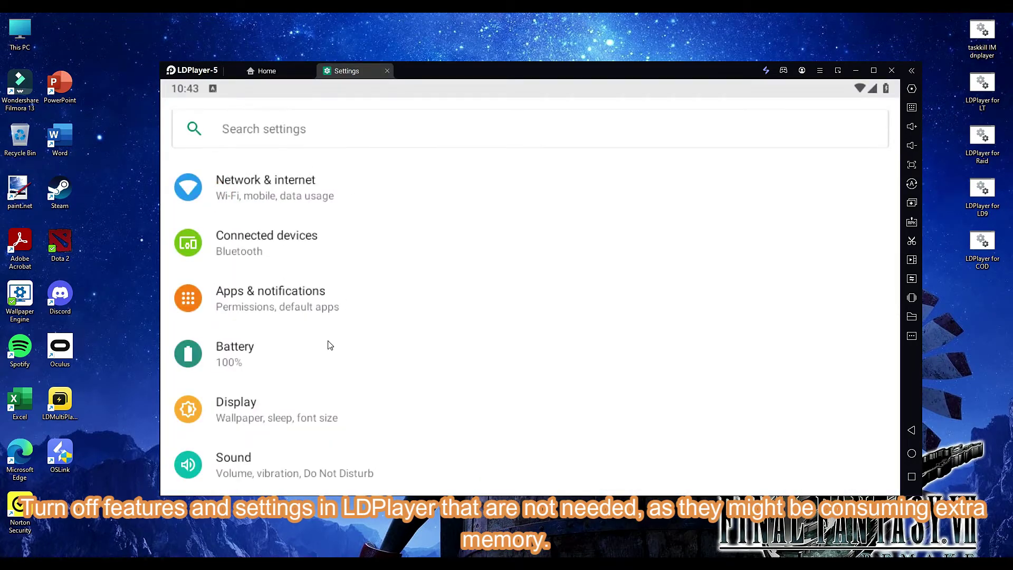
{"action": "left_click_drag", "start_coordinate": [328, 343], "coordinate": [352, 255]}
{"action": "scroll", "coordinate": [344, 251], "scroll_direction": "up", "scroll_amount": 1}
{"action": "left_click", "coordinate": [341, 260]}
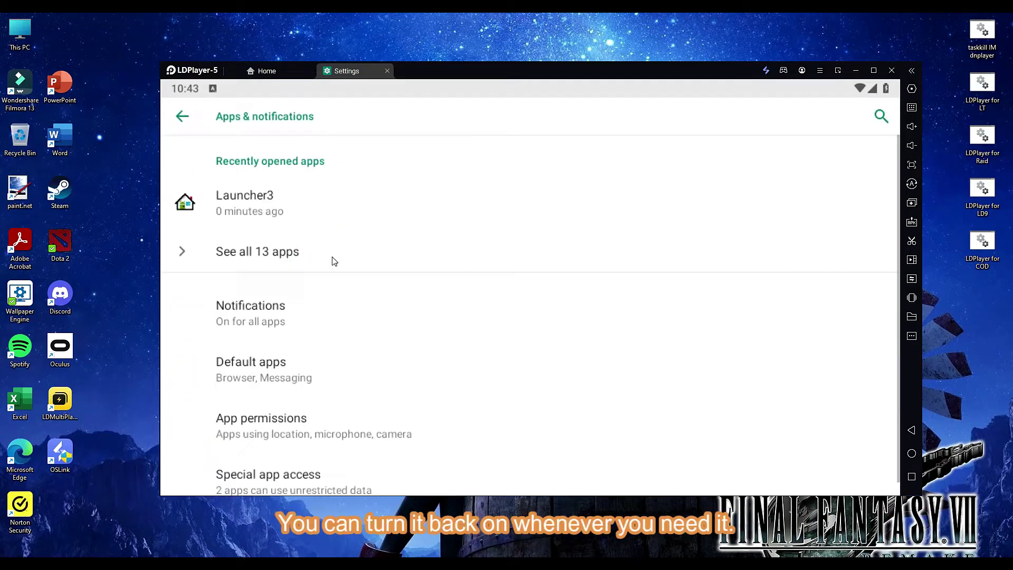
{"action": "left_click", "coordinate": [185, 255]}
{"action": "scroll", "coordinate": [377, 304], "scroll_direction": "down", "scroll_amount": 5}
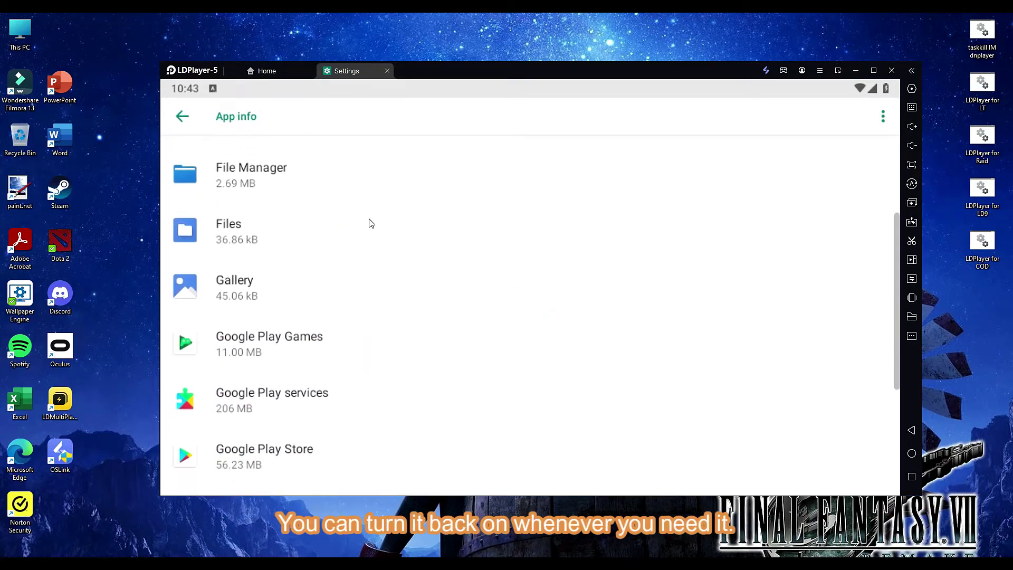
Disable Google Play Games and Google Play Store.
{"action": "left_click", "coordinate": [291, 259]}
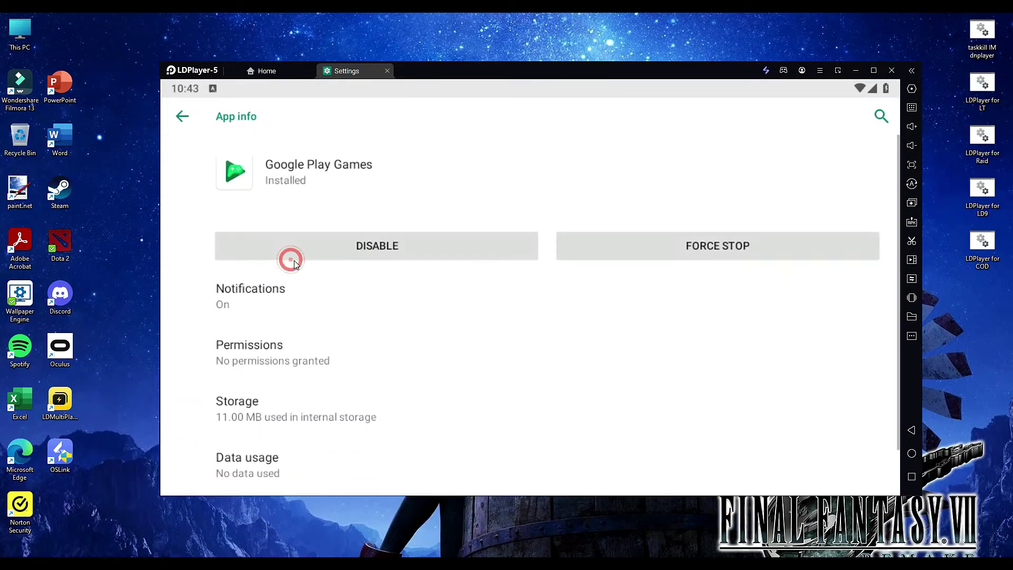
{"action": "left_click", "coordinate": [330, 255]}
{"action": "left_click", "coordinate": [643, 321]}
{"action": "left_click", "coordinate": [179, 117]}
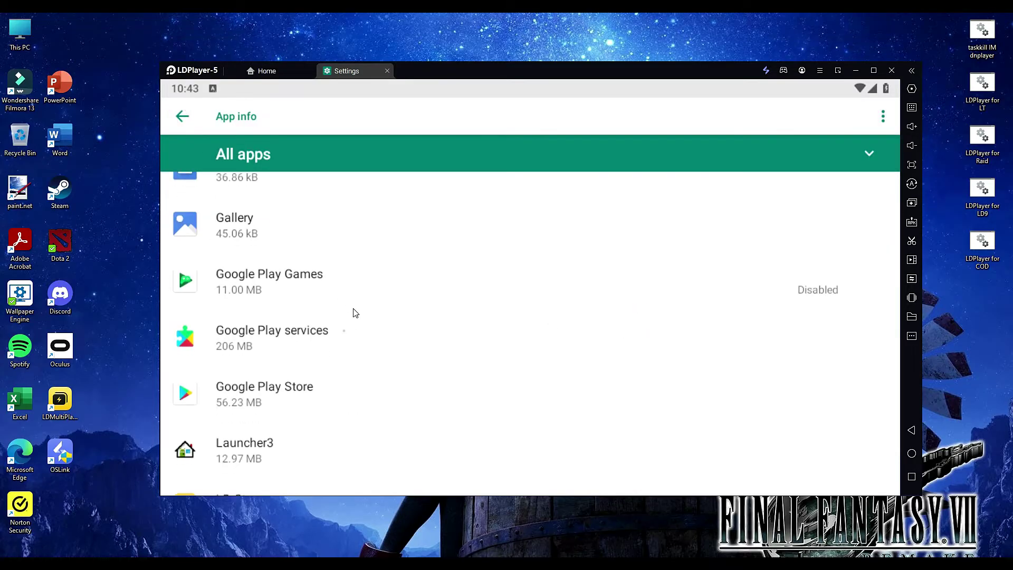
{"action": "left_click", "coordinate": [294, 323]}
{"action": "left_click", "coordinate": [341, 248]}
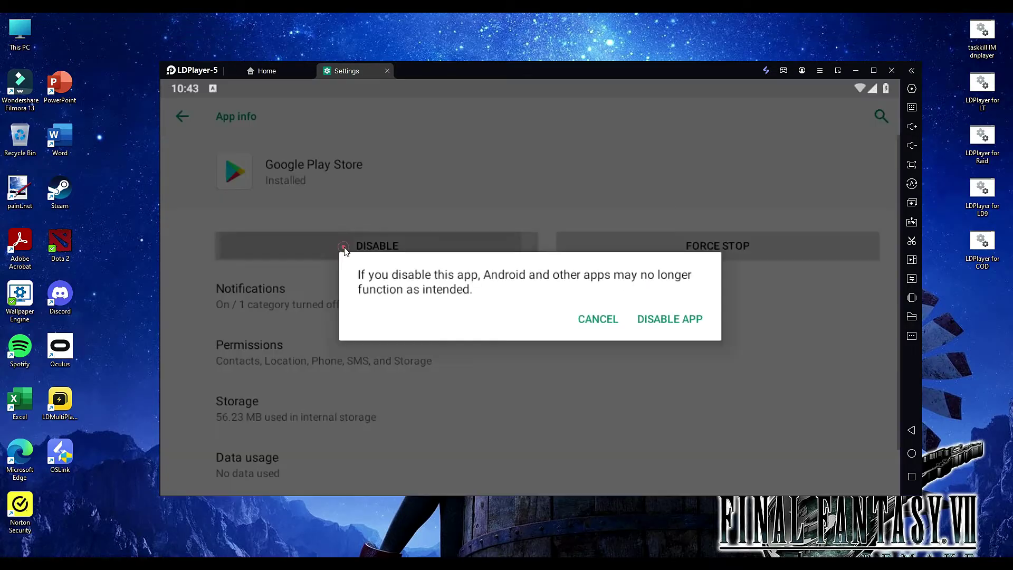
{"action": "left_click", "coordinate": [656, 323]}
{"action": "left_click", "coordinate": [181, 118]}
Review the app info for Google Play services, Messaging and Settings, then return to Apps & notifications.
{"action": "left_click", "coordinate": [335, 283]}
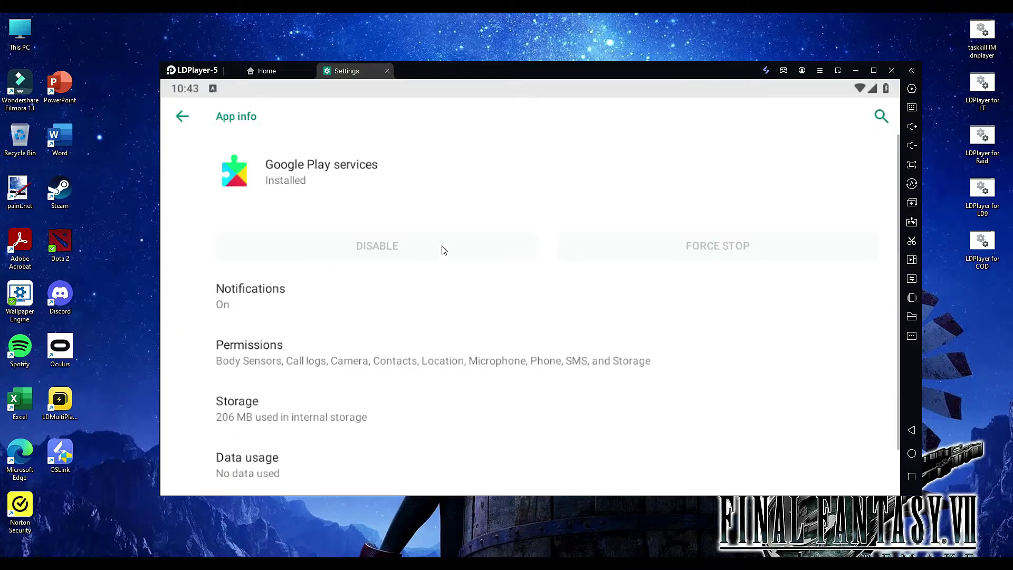
{"action": "left_click", "coordinate": [177, 119]}
{"action": "left_click_drag", "start_coordinate": [366, 328], "coordinate": [385, 214]}
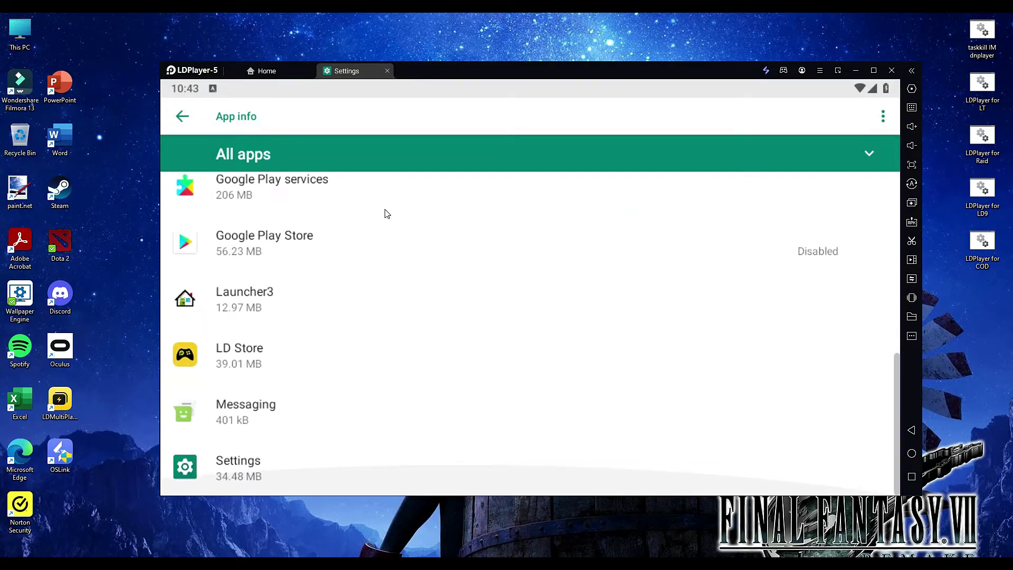
{"action": "left_click", "coordinate": [274, 416]}
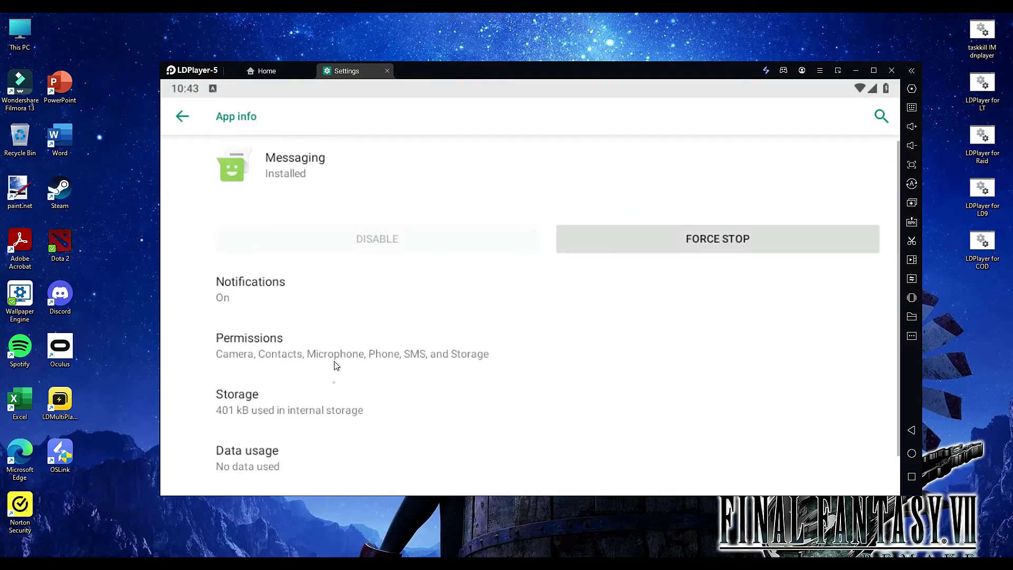
{"action": "scroll", "coordinate": [340, 317], "scroll_direction": "down", "scroll_amount": 2}
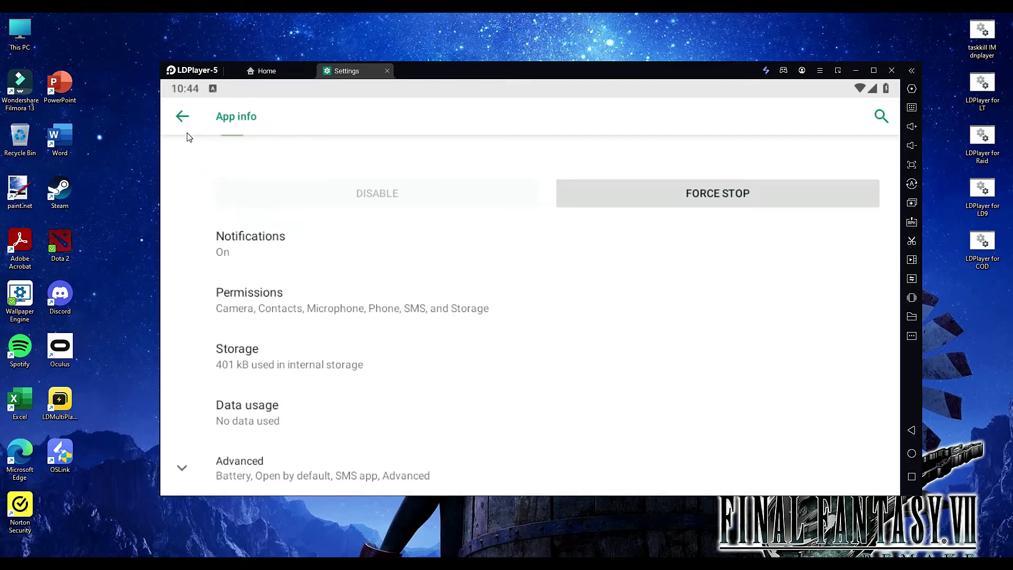
{"action": "left_click", "coordinate": [182, 117]}
{"action": "left_click", "coordinate": [270, 465]}
{"action": "left_click", "coordinate": [178, 114]}
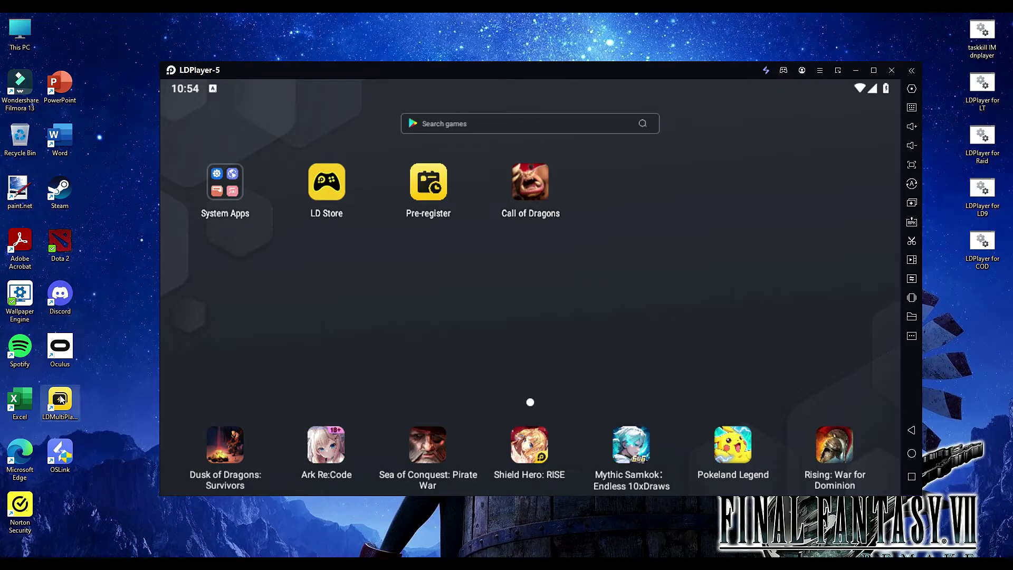
Save LDMultiPlayer optimization with instances capped at 30 FPS and using less graphics memory and RAM.
{"action": "double_click", "coordinate": [61, 400]}
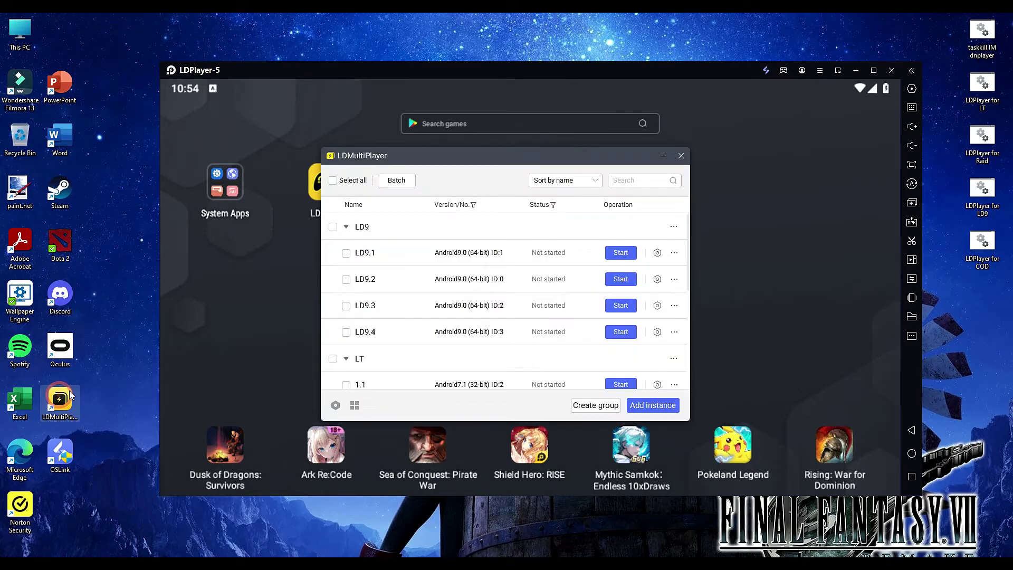
{"action": "double_click", "coordinate": [378, 310]}
{"action": "left_click", "coordinate": [335, 404]}
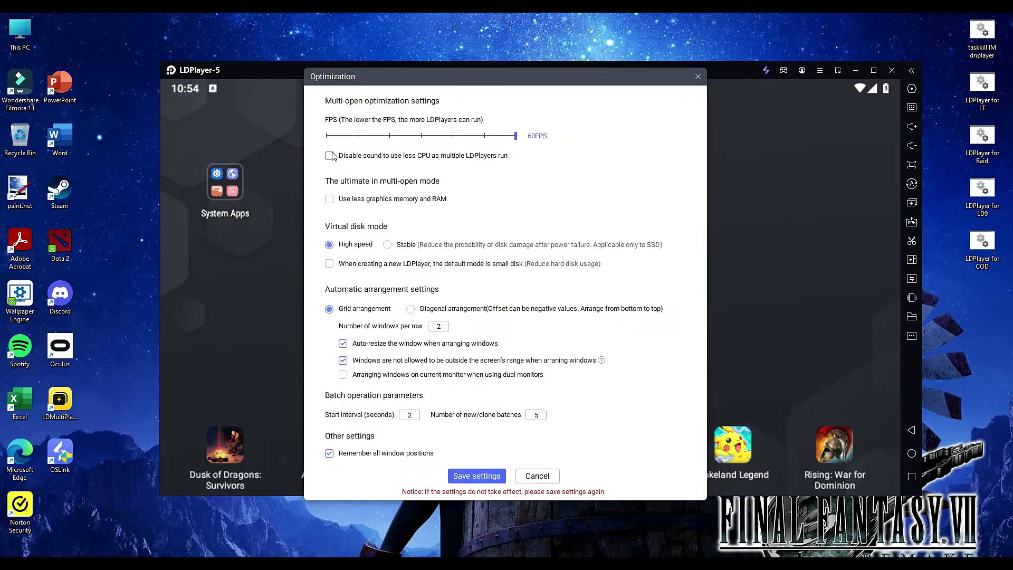
{"action": "left_click", "coordinate": [420, 135]}
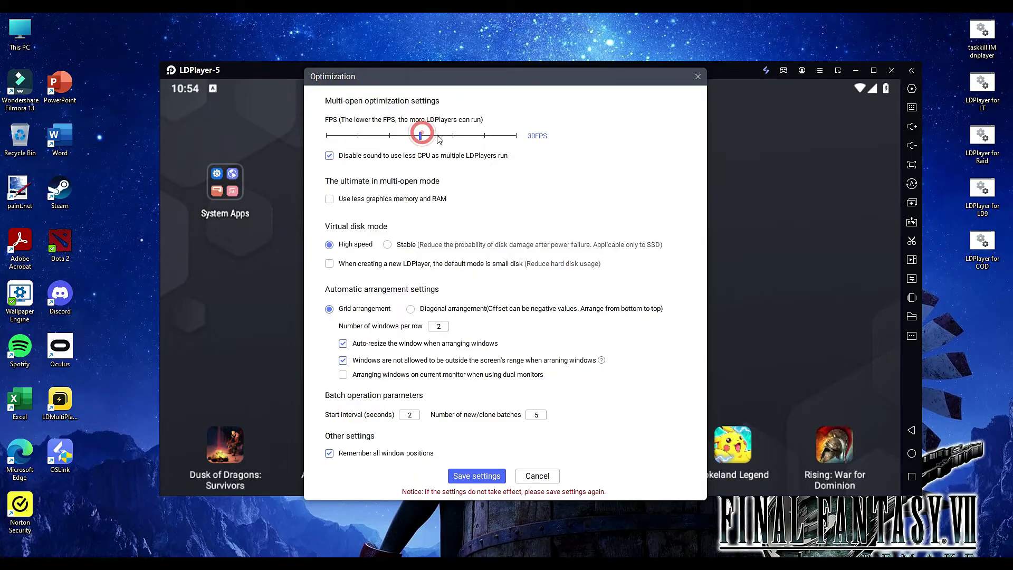
{"action": "left_click", "coordinate": [329, 199]}
{"action": "left_click", "coordinate": [481, 475]}
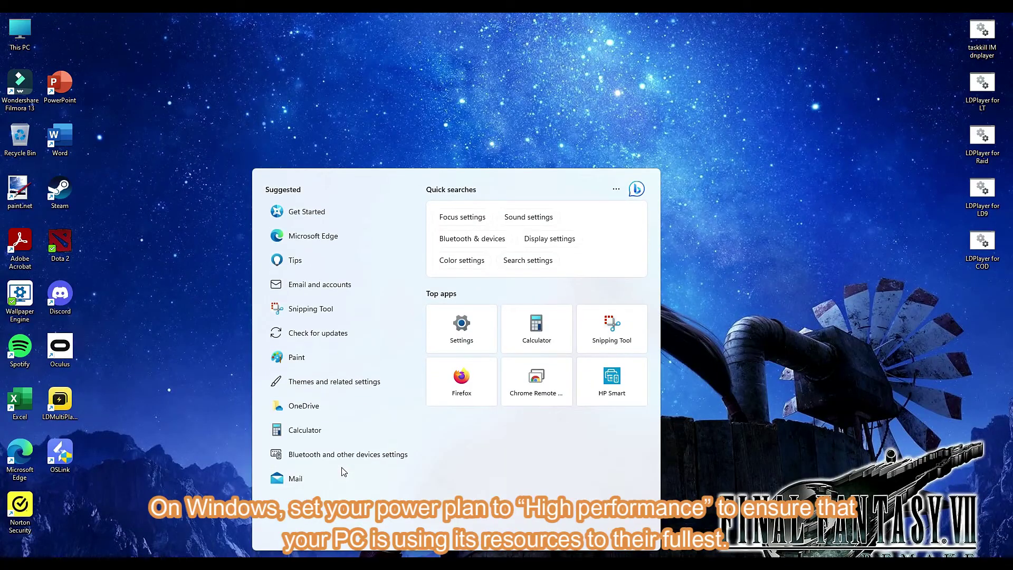
Find the power settings by searching 'po' and switch the active plan from Balanced to High performance.
{"action": "type", "text": "po"}
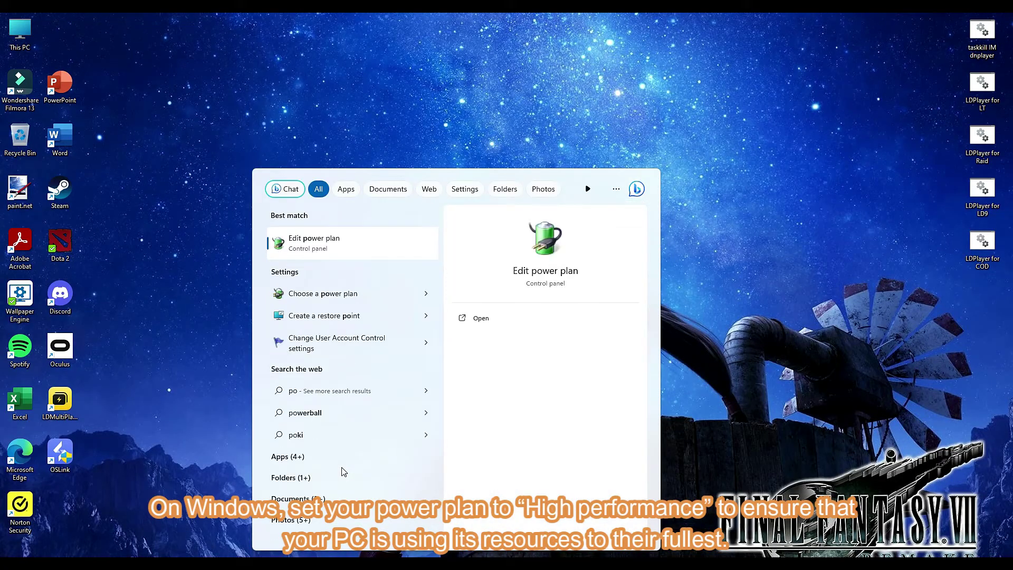
{"action": "left_click", "coordinate": [330, 242]}
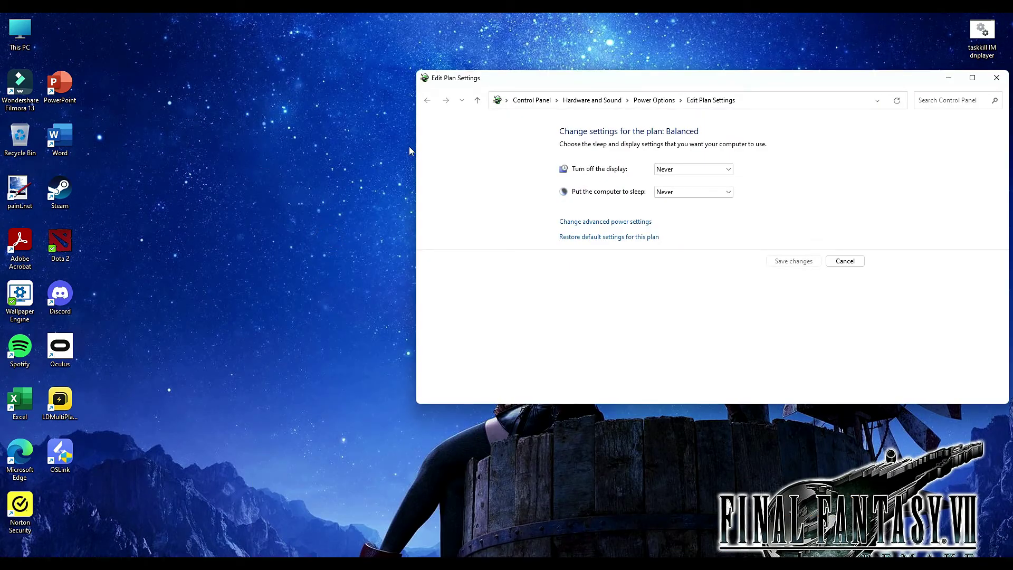
{"action": "left_click", "coordinate": [647, 104]}
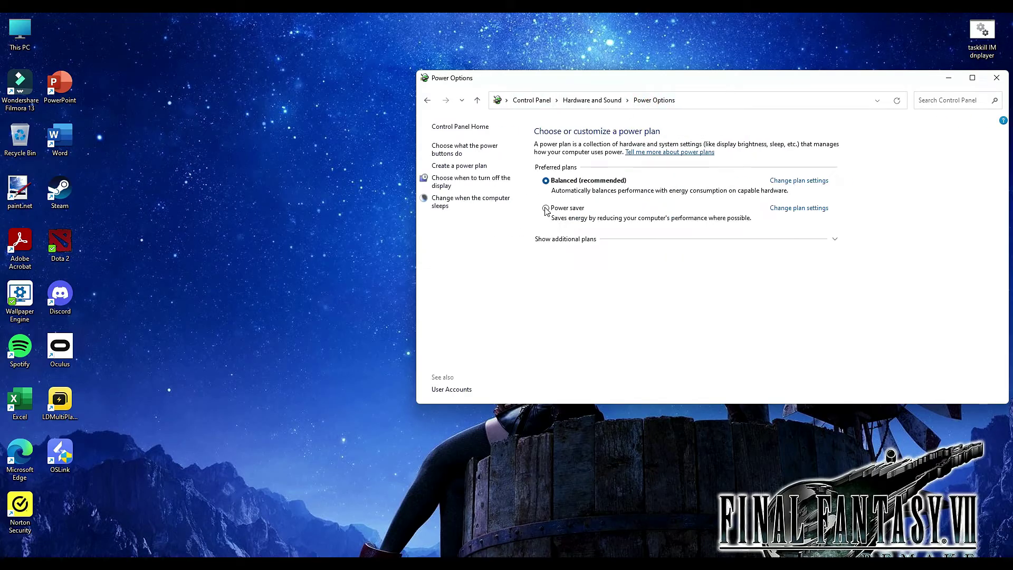
{"action": "left_click", "coordinate": [835, 238]}
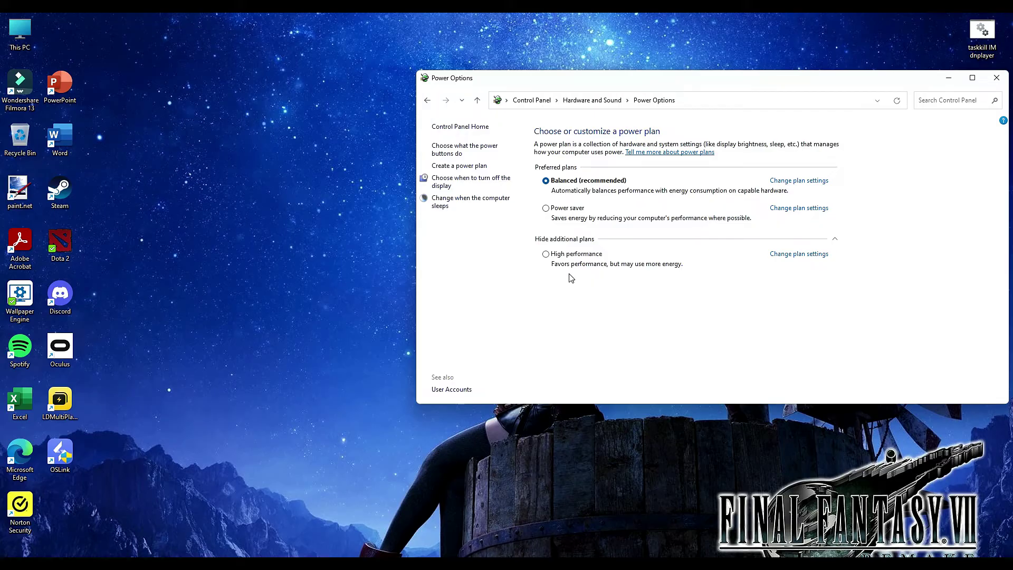
{"action": "left_click", "coordinate": [546, 255]}
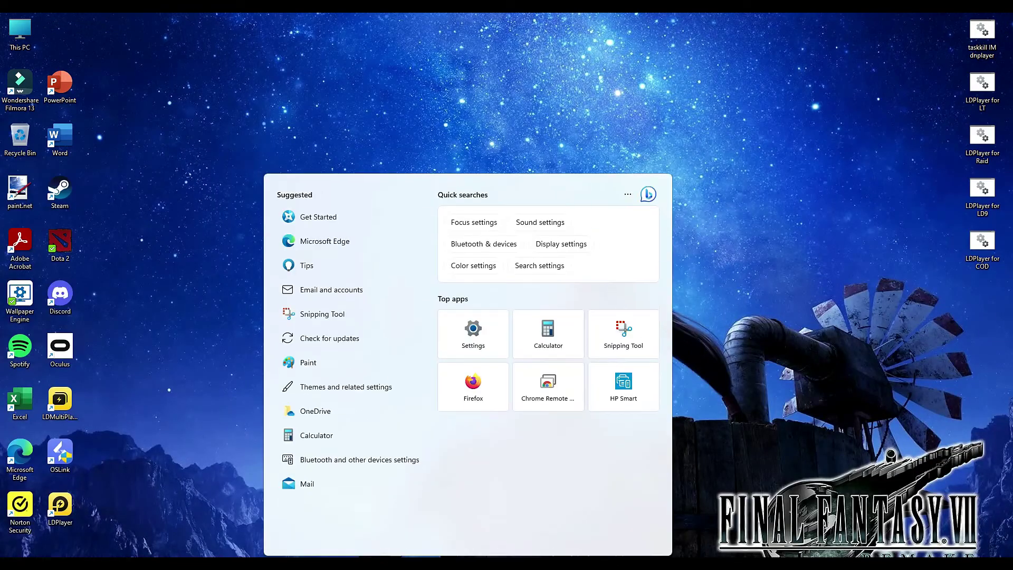
Add the Desktop LDPlayer shortcut (dnplayer.exe) to the Graphics settings custom app list.
{"action": "type", "text": "gr"}
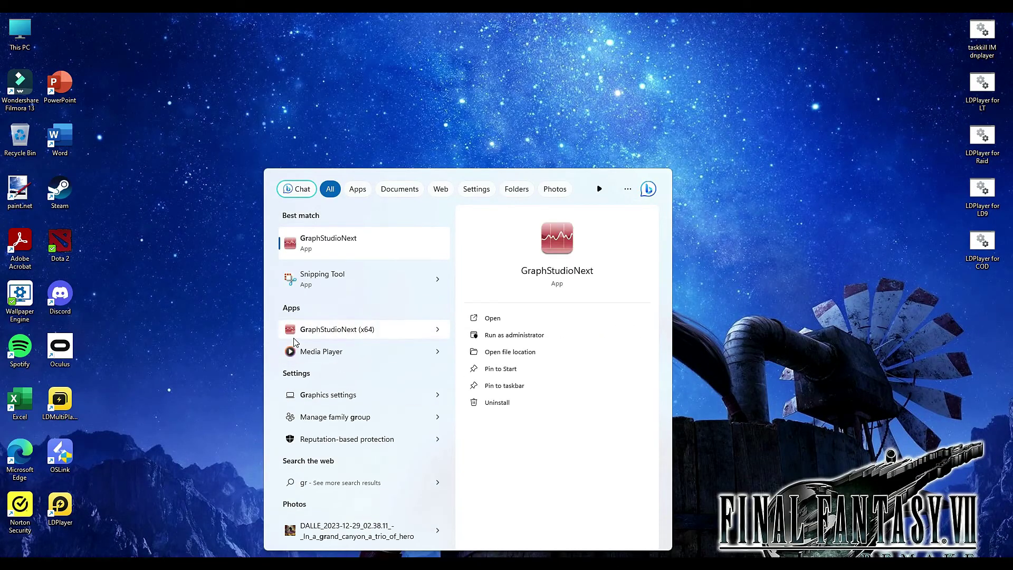
{"action": "type", "text": "a"}
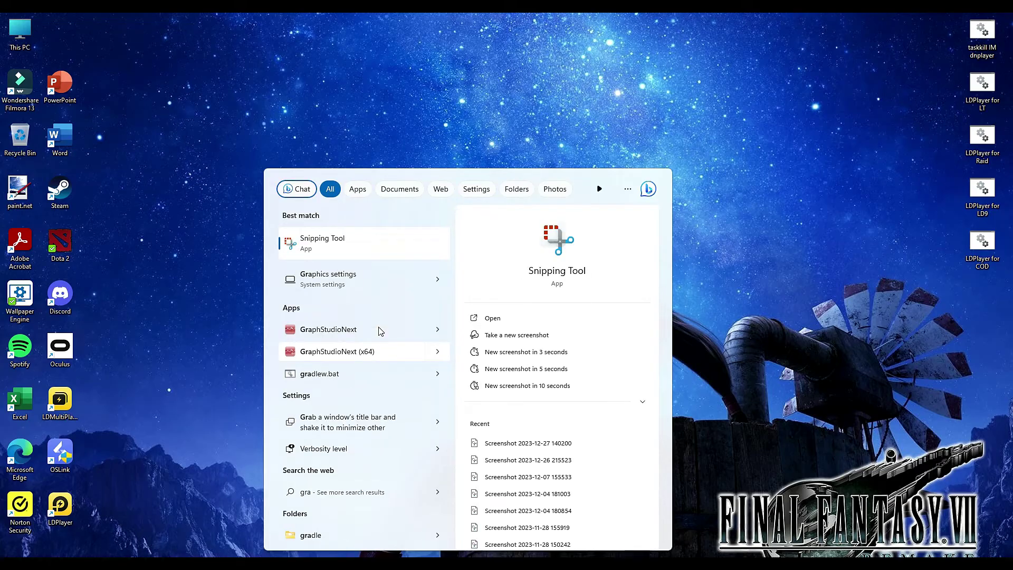
{"action": "type", "text": "p"}
{"action": "type", "text": "hi"}
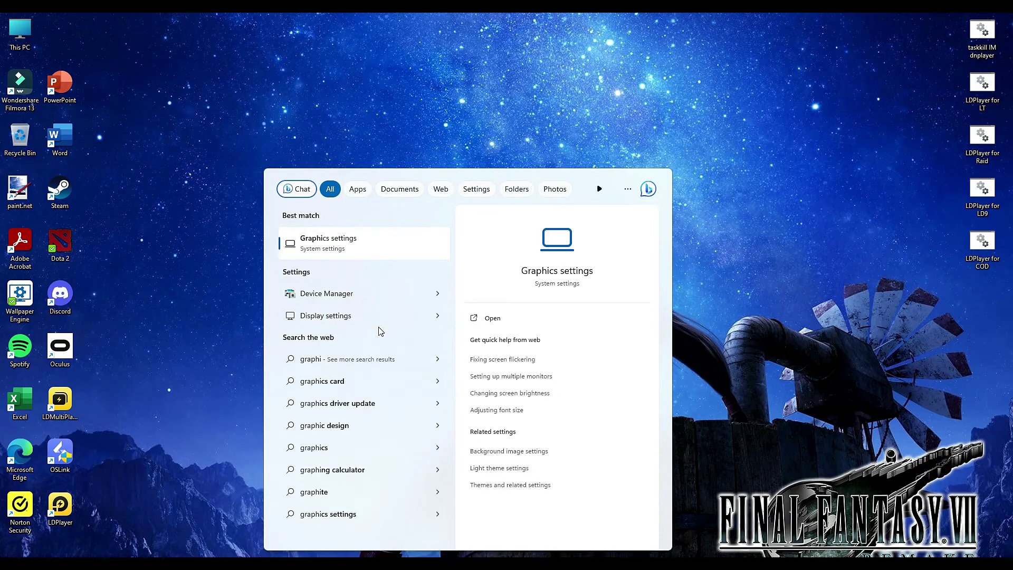
{"action": "type", "text": "c"}
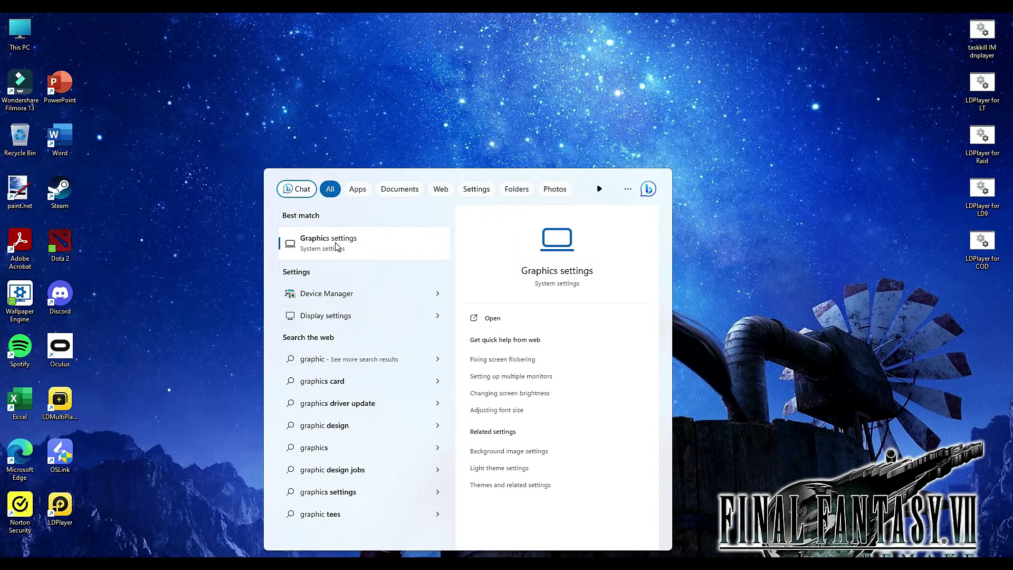
{"action": "left_click", "coordinate": [336, 246]}
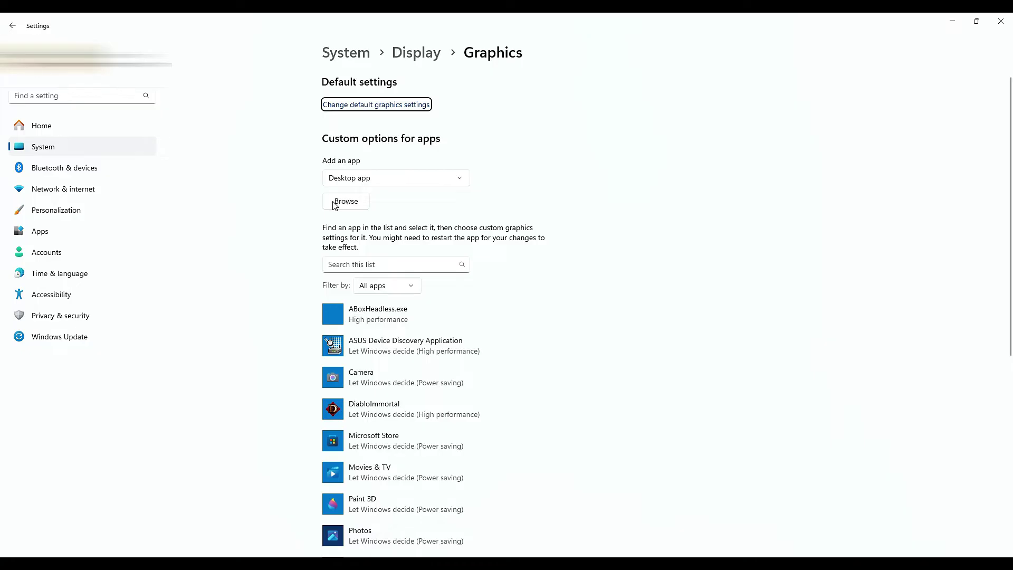
{"action": "scroll", "coordinate": [427, 400], "scroll_direction": "down", "scroll_amount": 5}
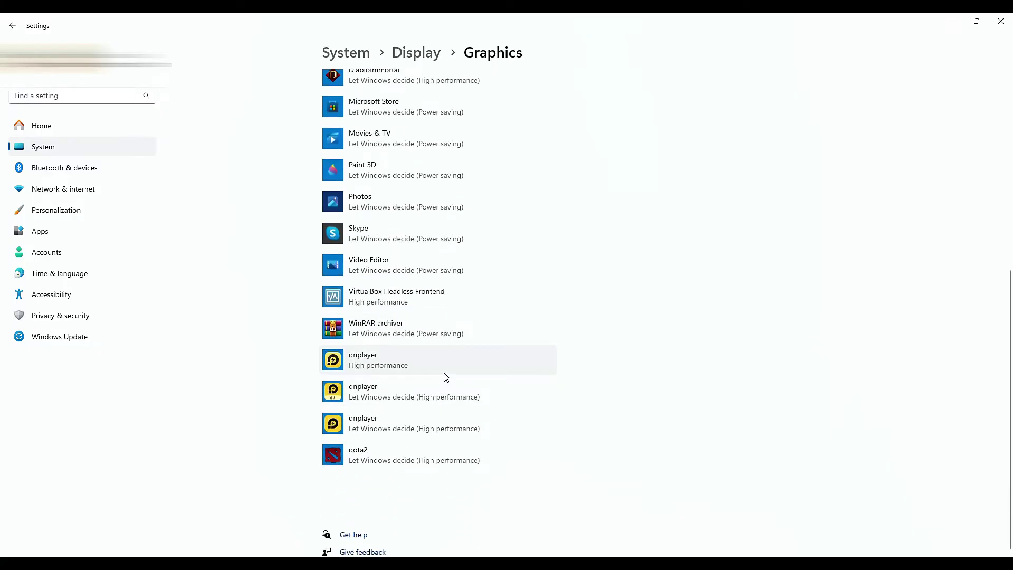
{"action": "scroll", "coordinate": [449, 369], "scroll_direction": "up", "scroll_amount": 5}
{"action": "left_click", "coordinate": [340, 204]}
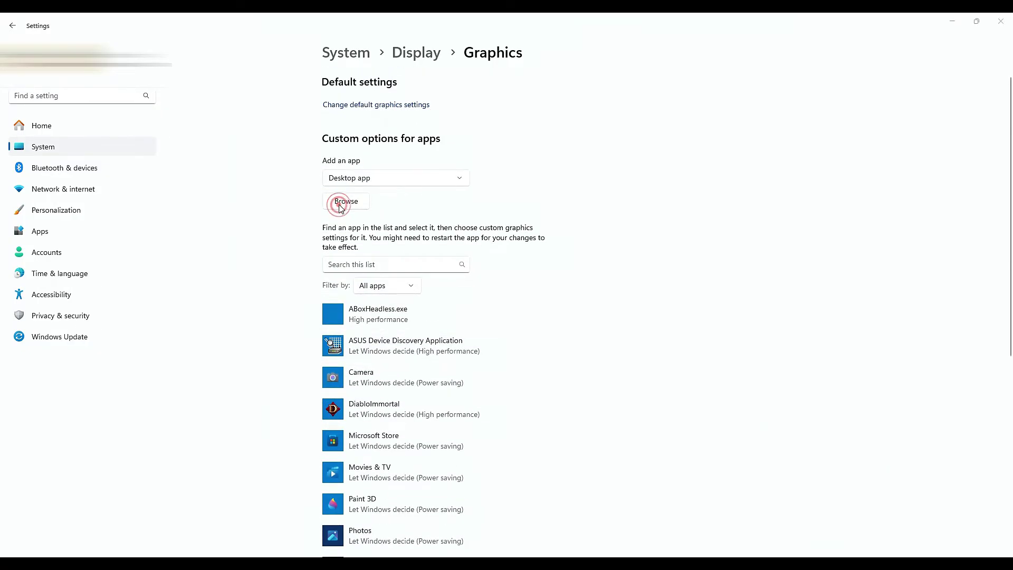
{"action": "scroll", "coordinate": [62, 169], "scroll_direction": "up", "scroll_amount": 3}
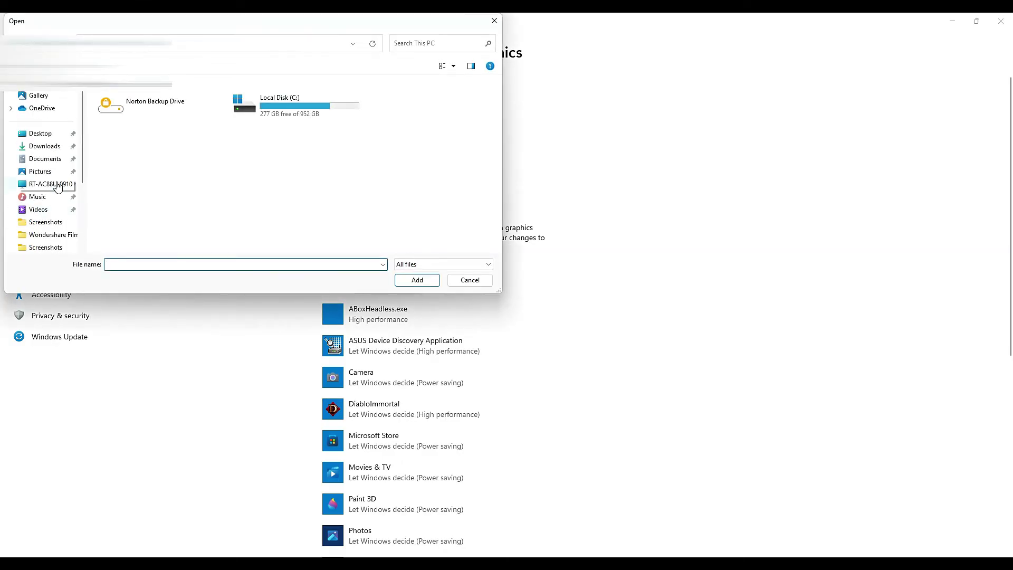
{"action": "left_click", "coordinate": [40, 134]}
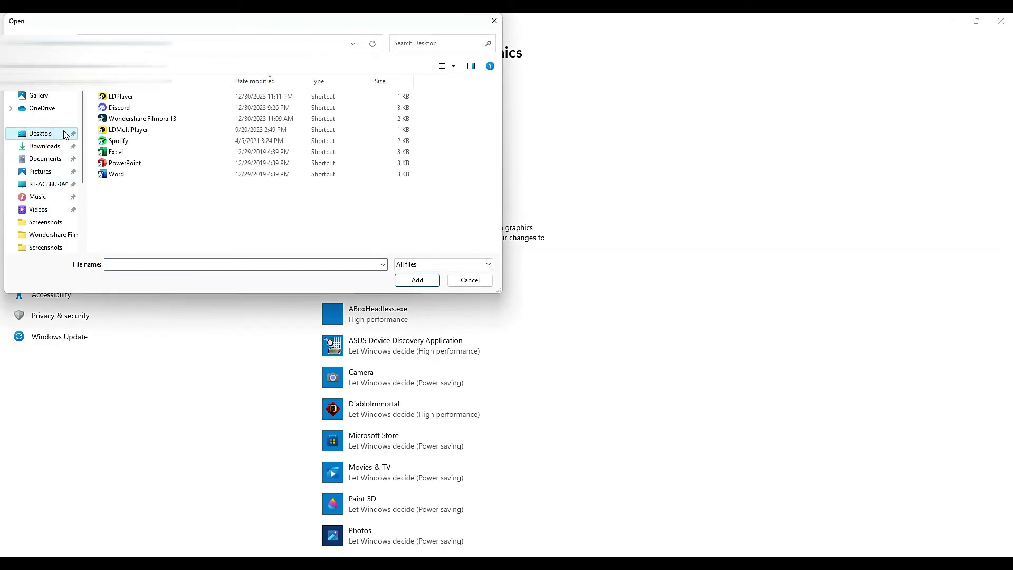
{"action": "left_click", "coordinate": [121, 97]}
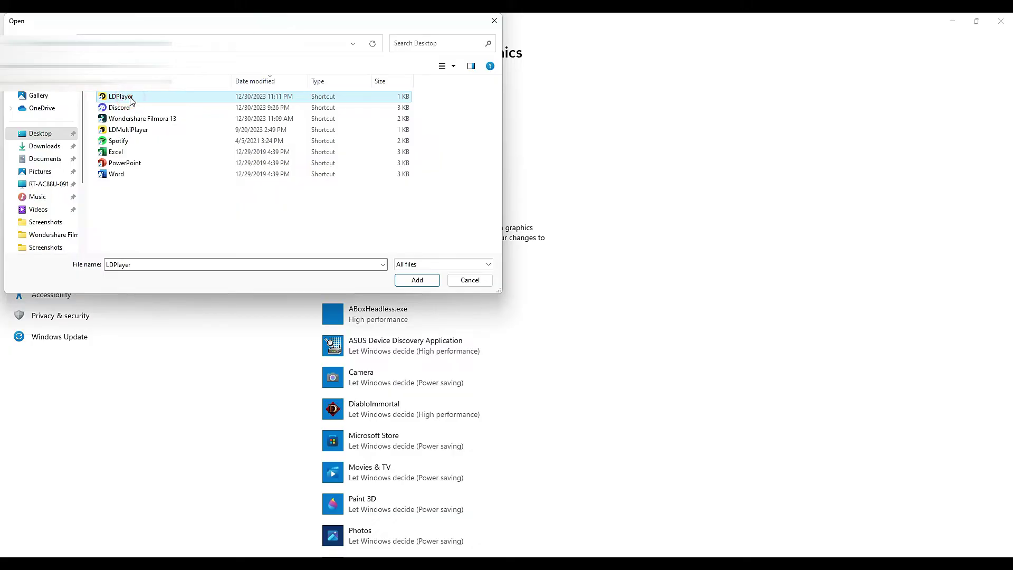
{"action": "left_click", "coordinate": [414, 281]}
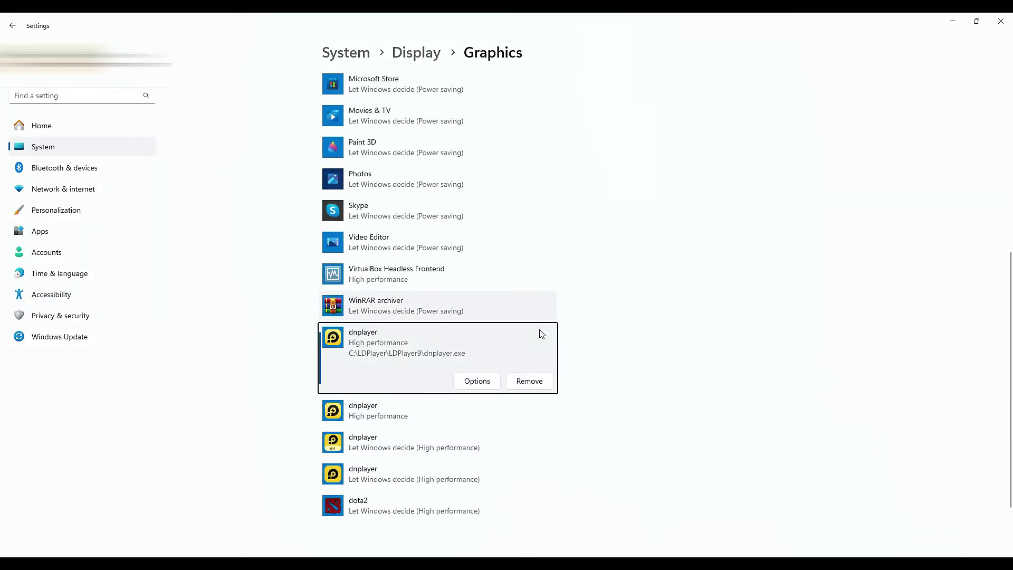
Save High performance for the new dnplayer entry and the second dnplayer entry.
{"action": "scroll", "coordinate": [544, 333], "scroll_direction": "down", "scroll_amount": 2}
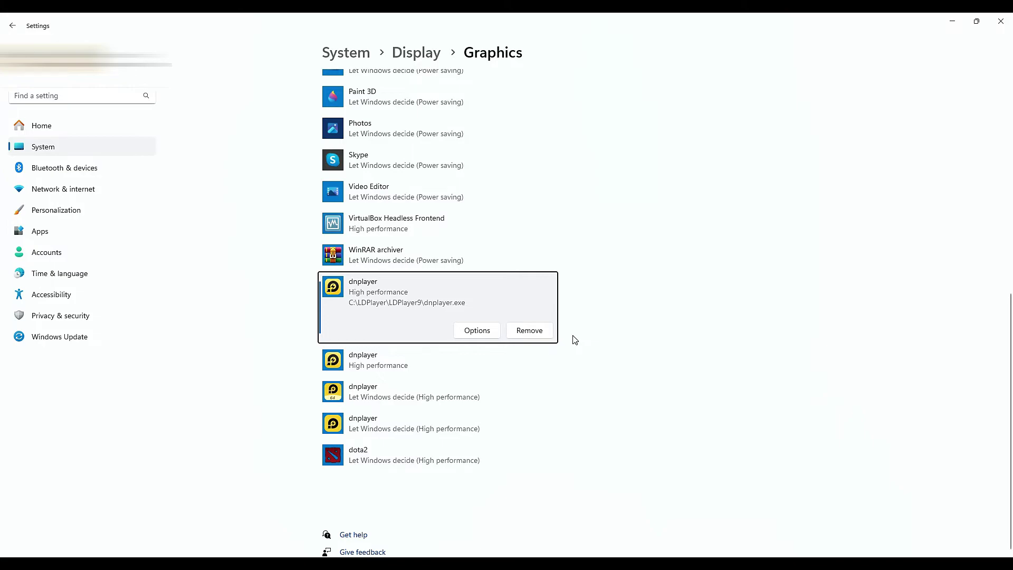
{"action": "left_click", "coordinate": [474, 330]}
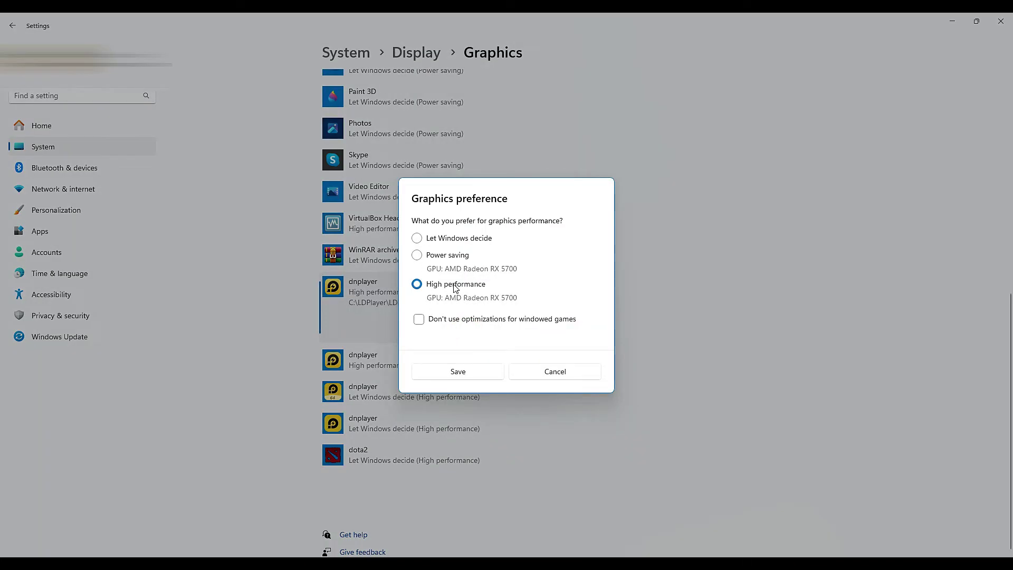
{"action": "left_click", "coordinate": [464, 374]}
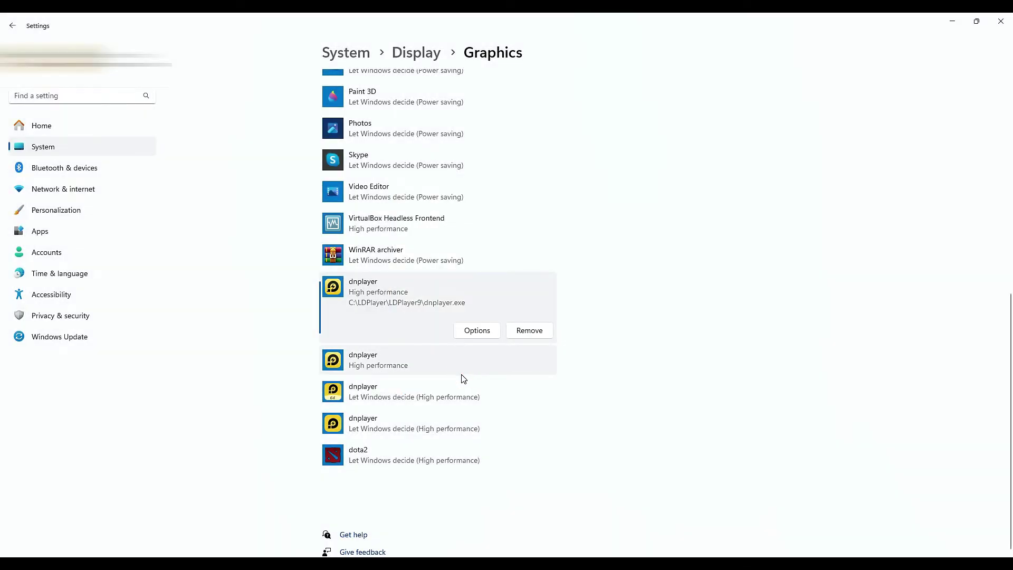
{"action": "left_click", "coordinate": [456, 372]}
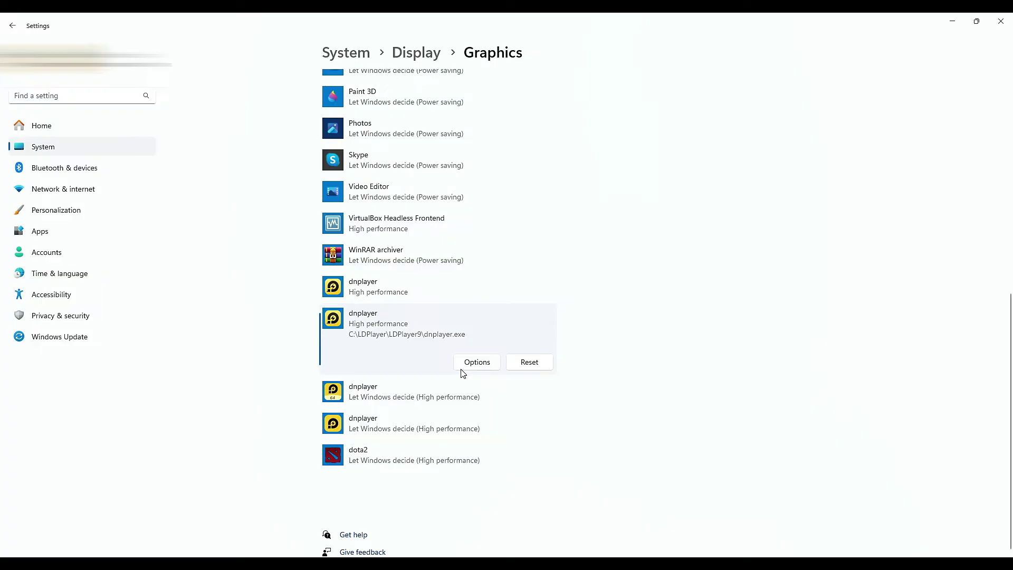
{"action": "left_click", "coordinate": [463, 367]}
{"action": "left_click", "coordinate": [450, 372]}
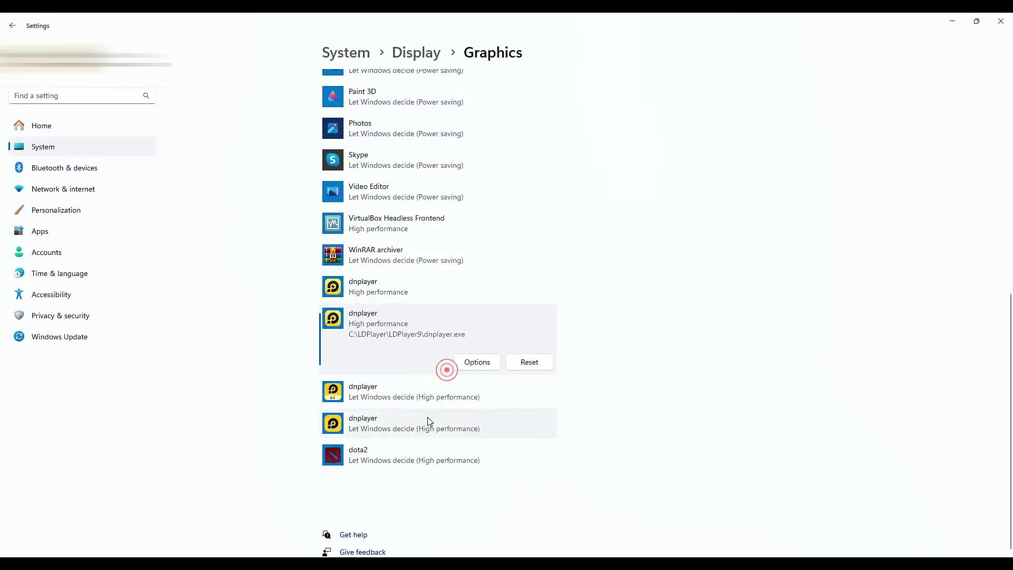
Set the LDPlayer64 dnplayer entry and the last dnplayer entry to High performance.
{"action": "left_click", "coordinate": [416, 397]}
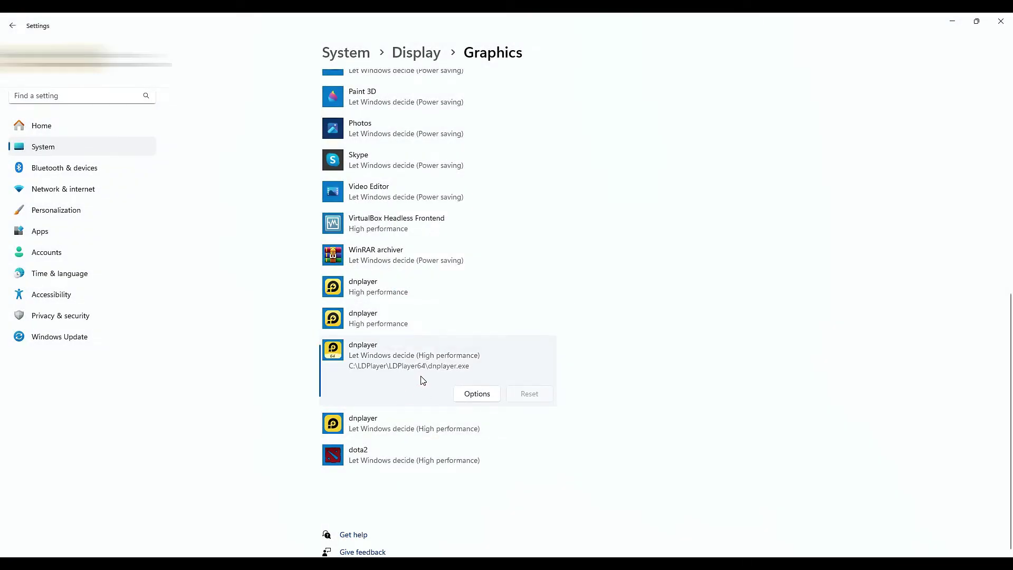
{"action": "left_click", "coordinate": [469, 395]}
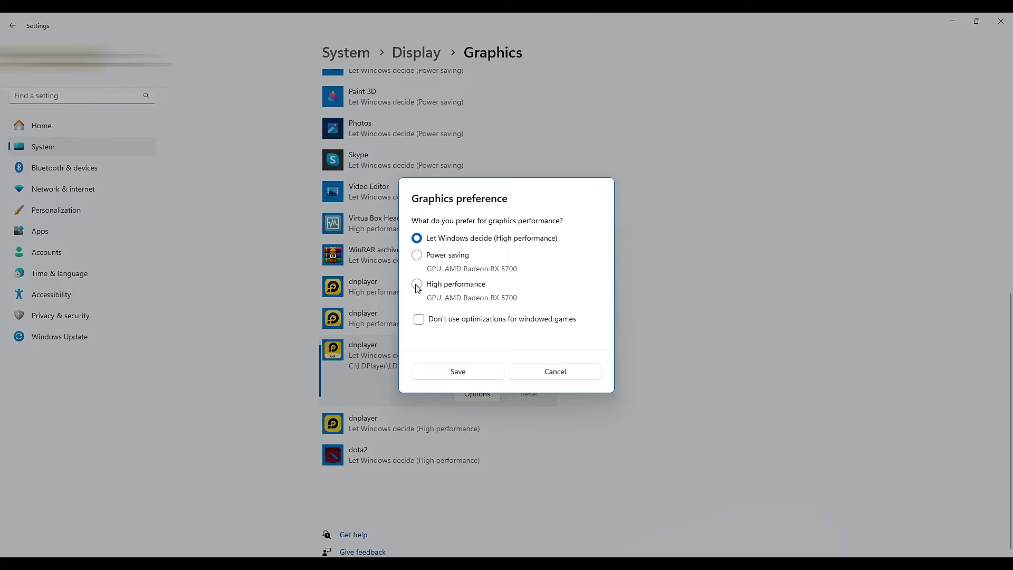
{"action": "left_click", "coordinate": [417, 285]}
{"action": "left_click", "coordinate": [467, 370]}
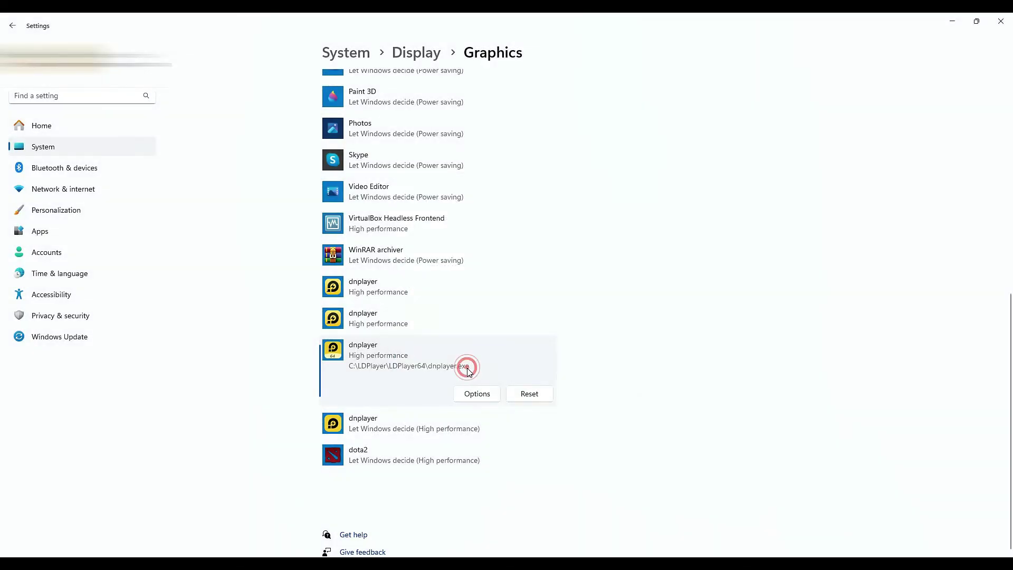
{"action": "left_click", "coordinate": [422, 425]}
{"action": "left_click", "coordinate": [458, 428]}
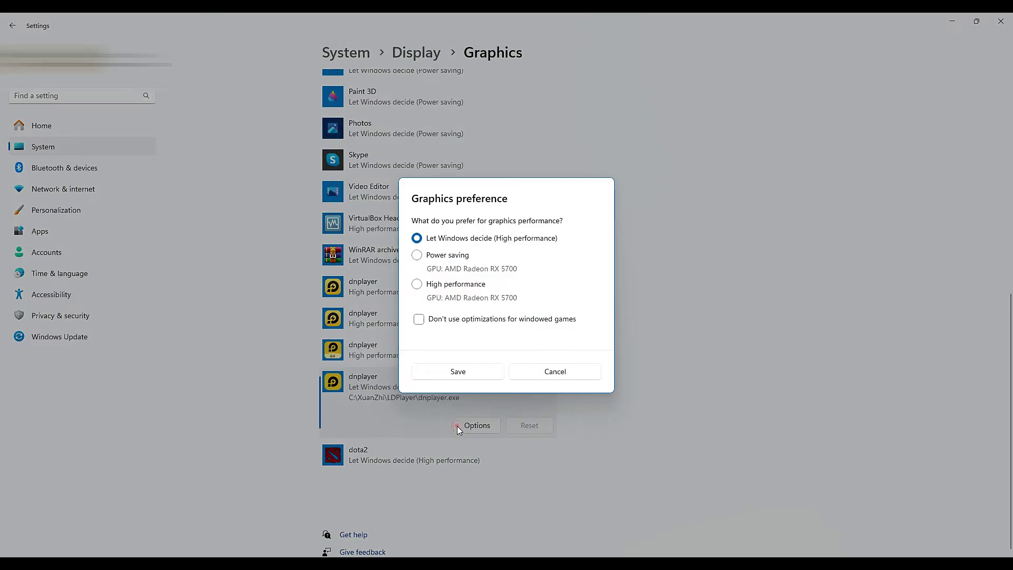
{"action": "left_click", "coordinate": [417, 285]}
{"action": "left_click", "coordinate": [456, 372]}
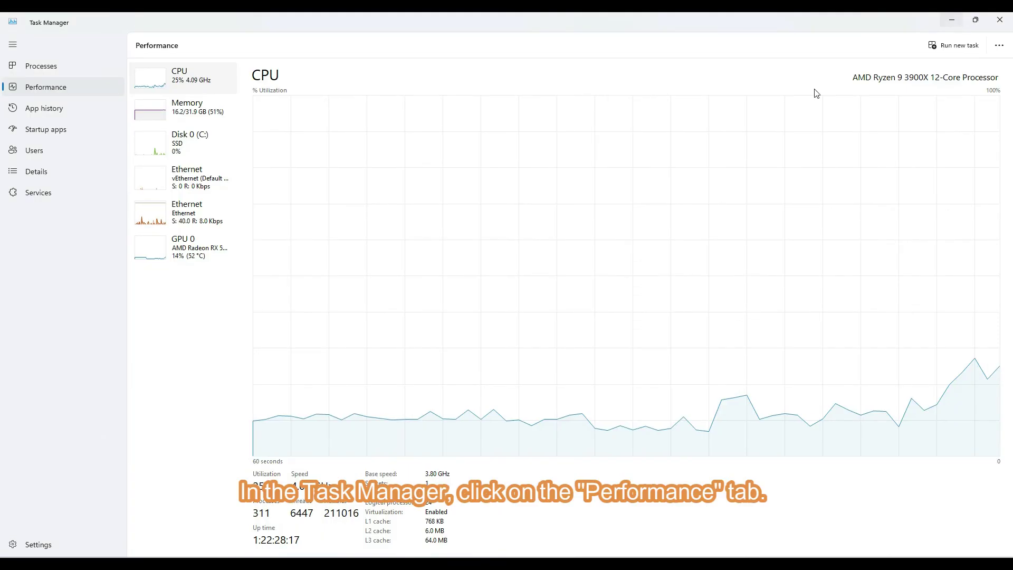
Show Task Manager's Performance view and its Memory graph (15.9 GB in use of 32.0 GB).
{"action": "left_click", "coordinate": [35, 93]}
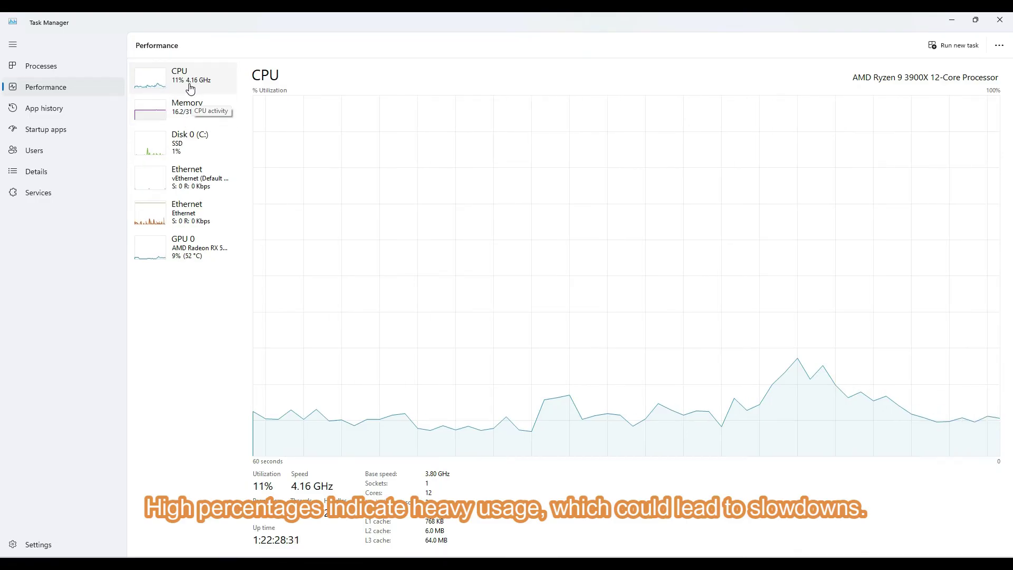
{"action": "left_click", "coordinate": [172, 111]}
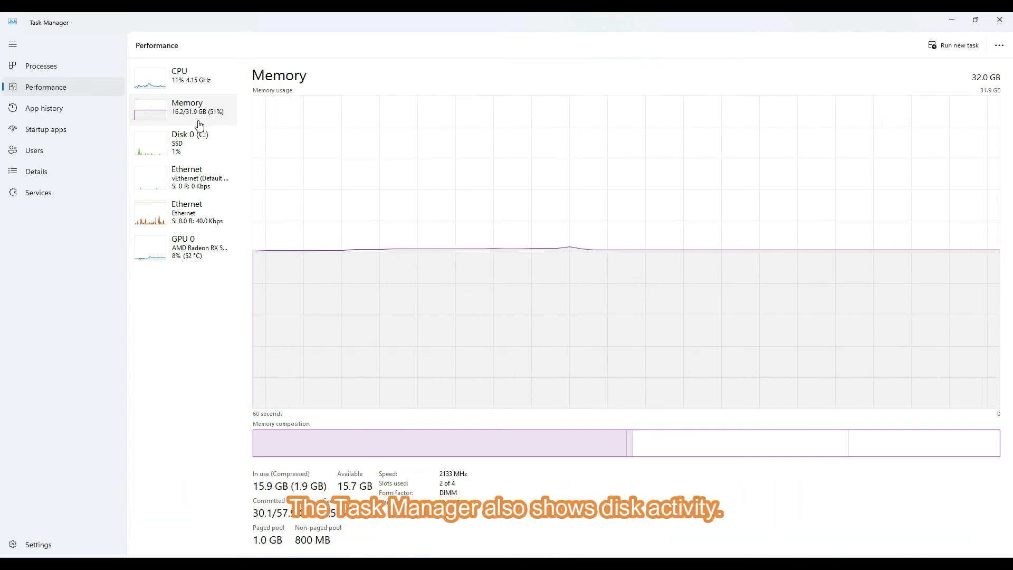
View disk activity for Disk 0 (C:) in Task Manager.
{"action": "left_click", "coordinate": [181, 146]}
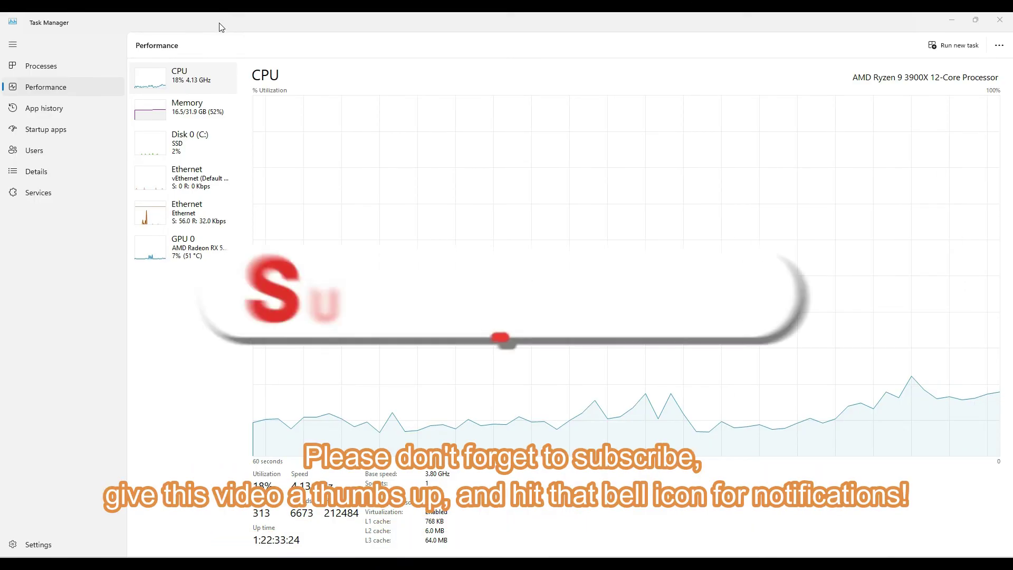
Return to the Memory graph showing 32.0 GB total memory.
{"action": "left_click", "coordinate": [179, 111]}
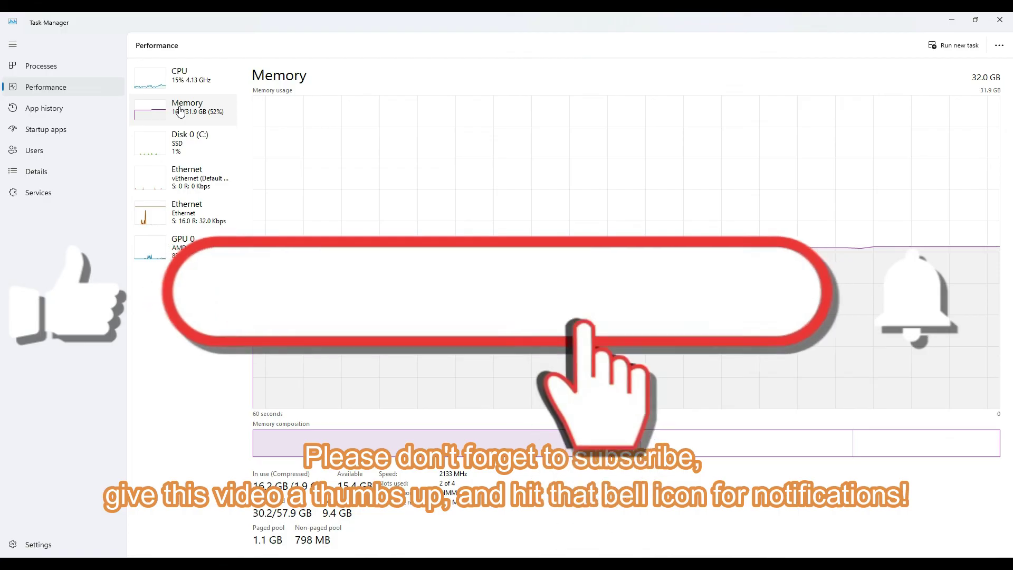